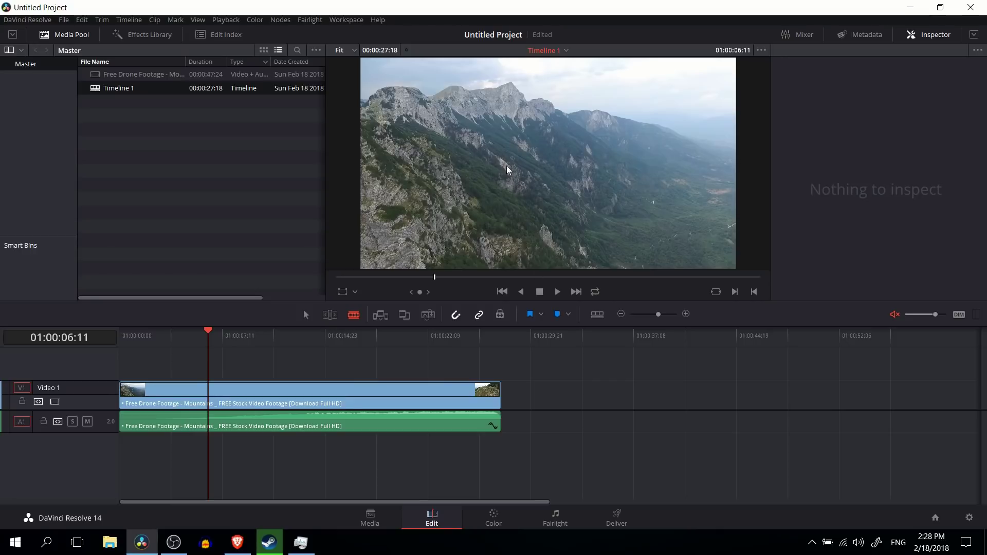
Preview the drone clip, then blade it at two points to cut out a middle section
click(558, 292)
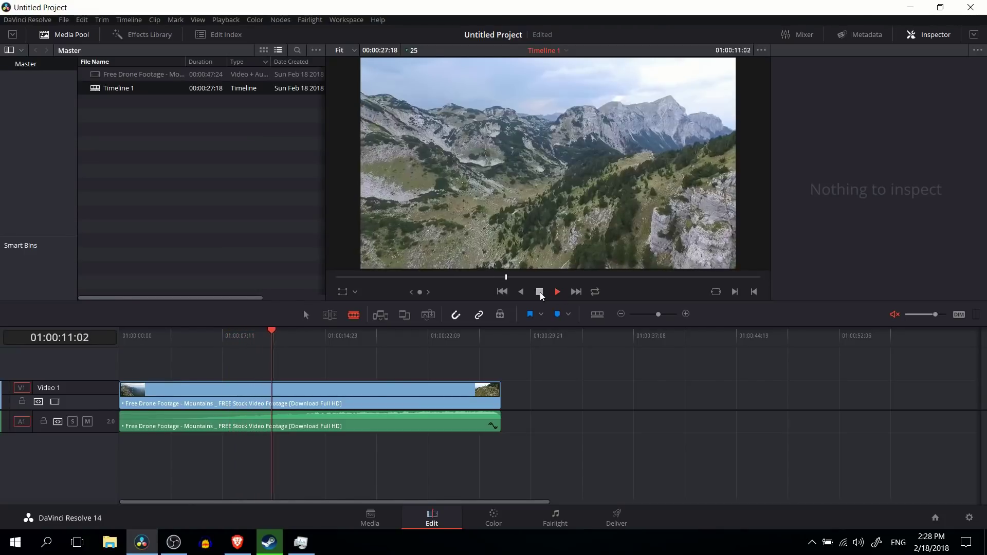
click(540, 292)
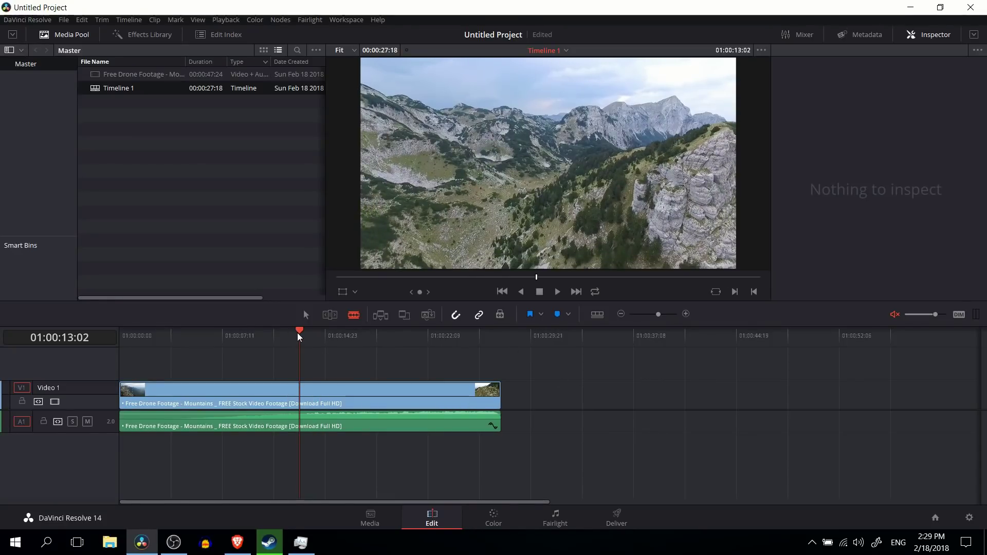
drag(298, 333, 336, 331)
click(273, 391)
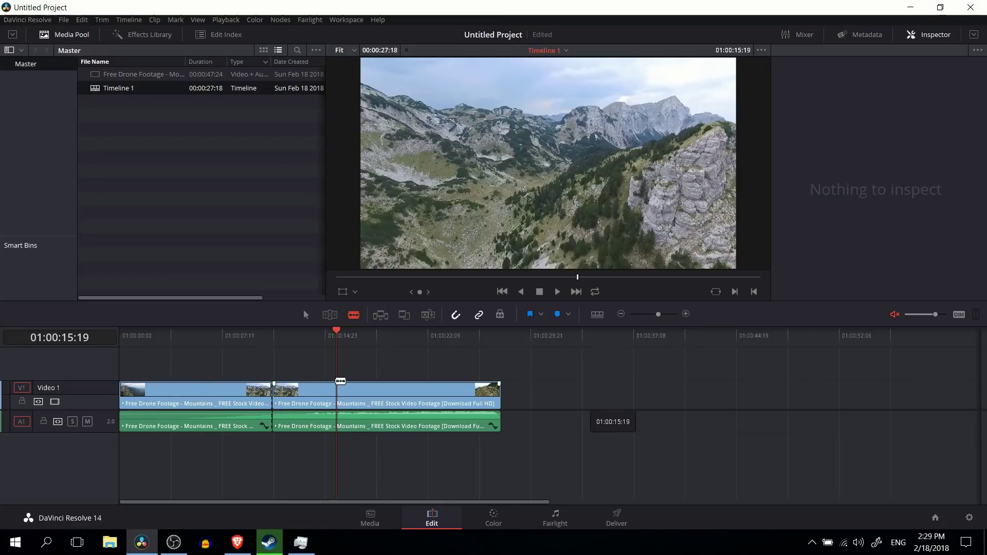
click(341, 381)
Move the middle piece further along V1 so it sits alone near 01:00:37
click(306, 315)
drag(305, 393, 655, 371)
click(636, 335)
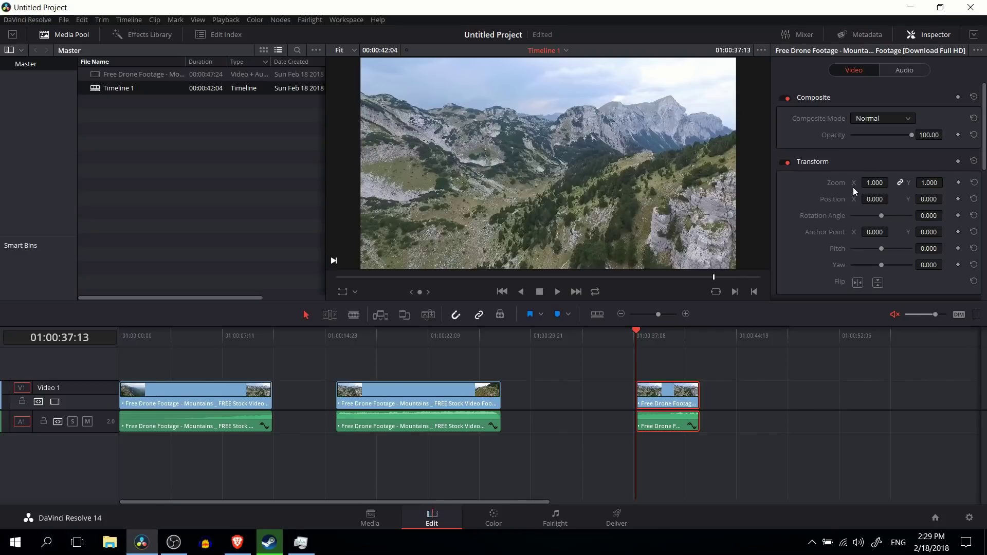
Add Zoom and Position keyframes at the isolated piece's first frame, then scrub later into it
click(957, 183)
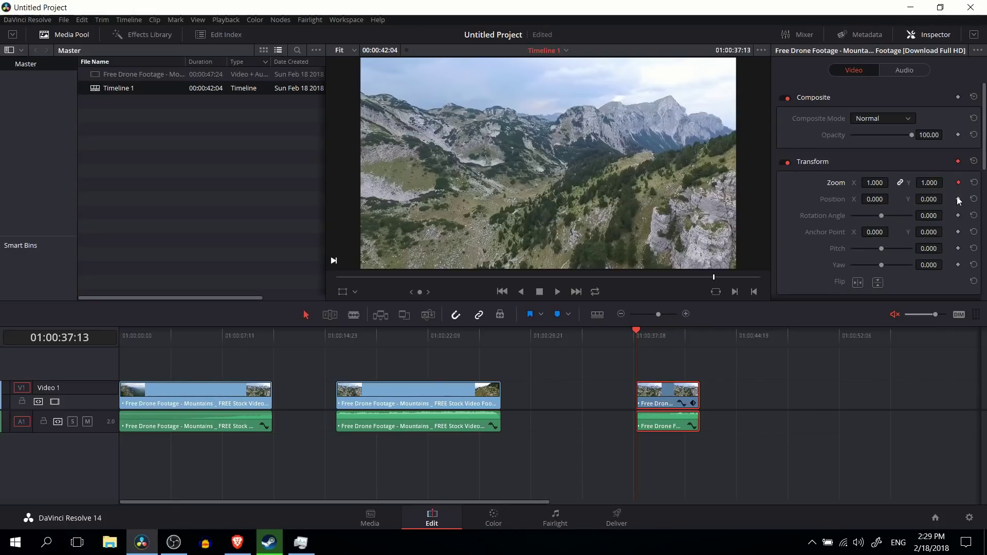
click(957, 198)
mouse_move(660, 338)
mouse_down()
mouse_move(676, 339)
mouse_move(669, 339)
mouse_up()
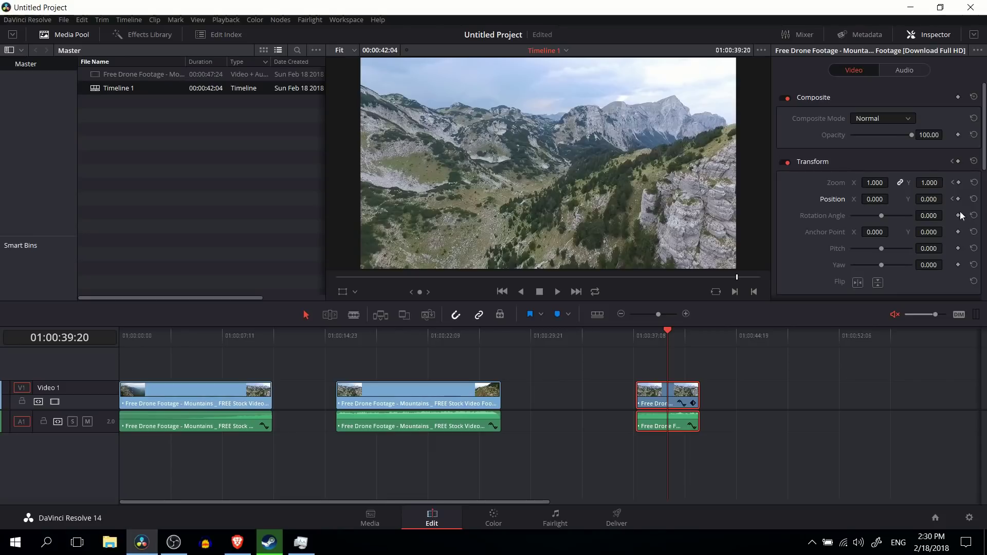
Near the clip's end at 01:00:39:24, set Zoom 1.600 and pan Position X to -877
click(639, 335)
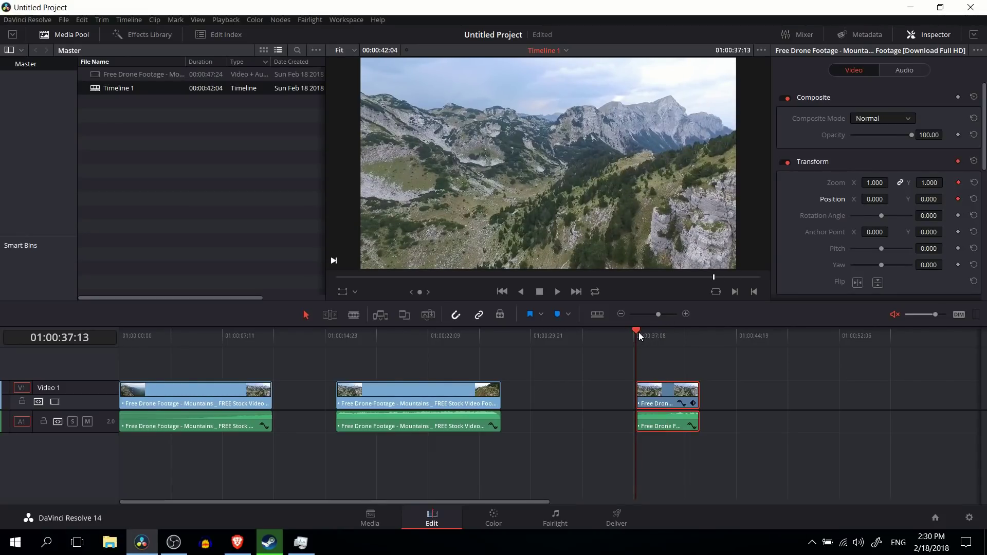
drag(638, 332, 671, 333)
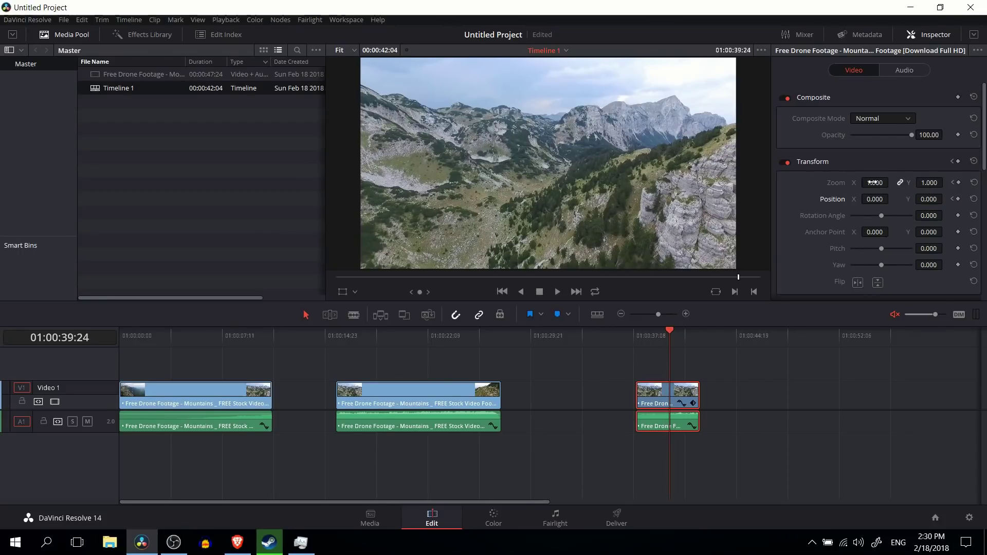
drag(873, 182, 873, 184)
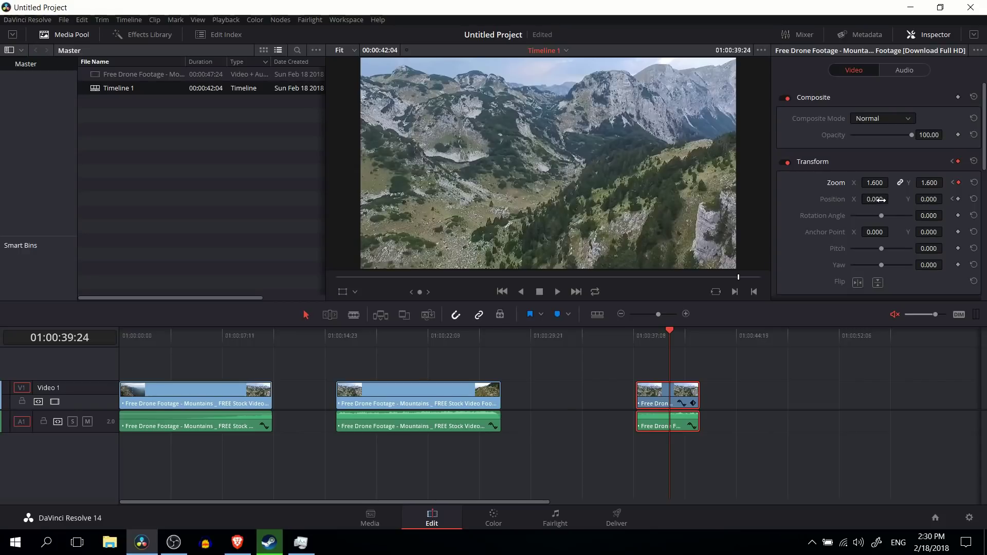
drag(881, 200, 816, 200)
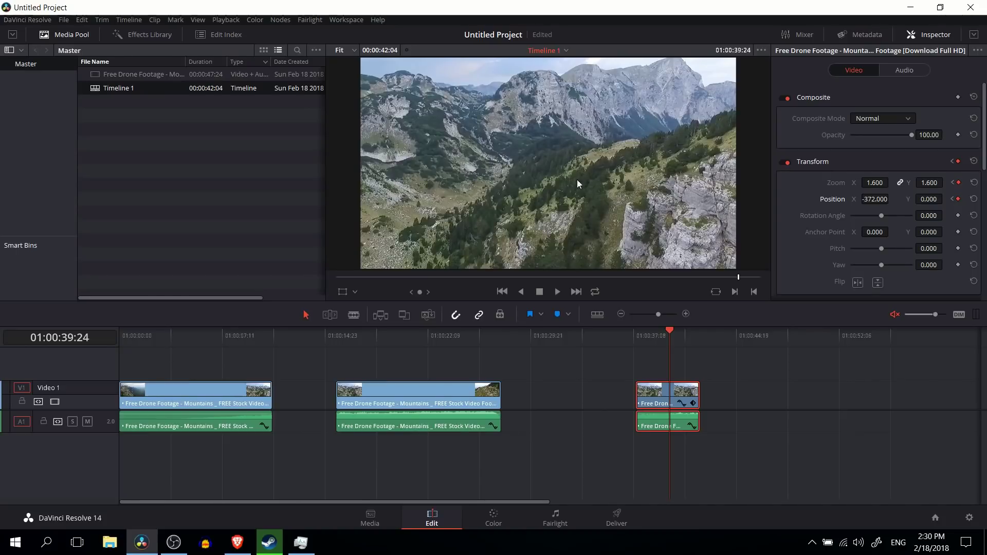
mouse_move(881, 199)
mouse_down()
mouse_move(853, 200)
mouse_move(893, 199)
mouse_up()
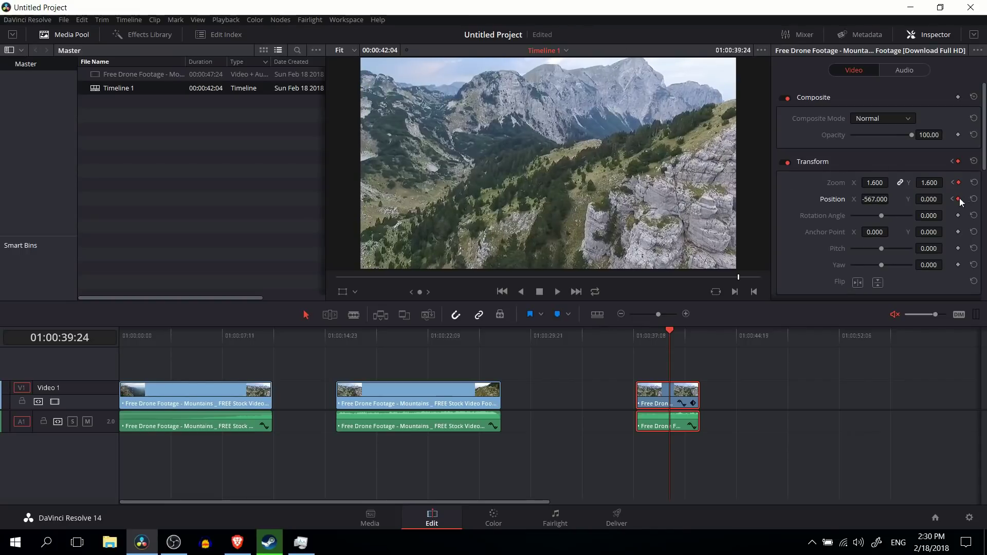
drag(880, 200, 891, 199)
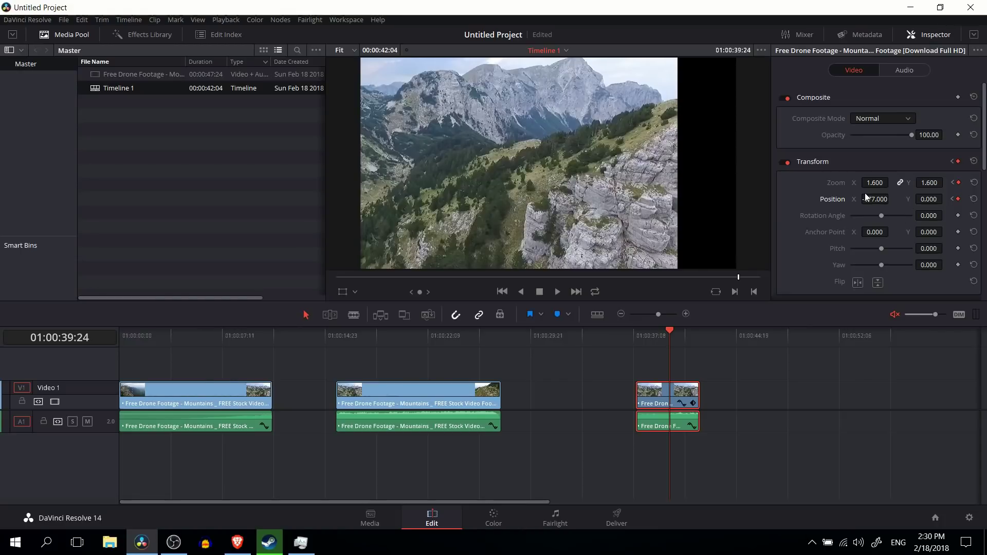
Raise the ending Zoom to 2.870 and reframe at Position X -1631, Y -647 on the peak
drag(869, 199, 895, 189)
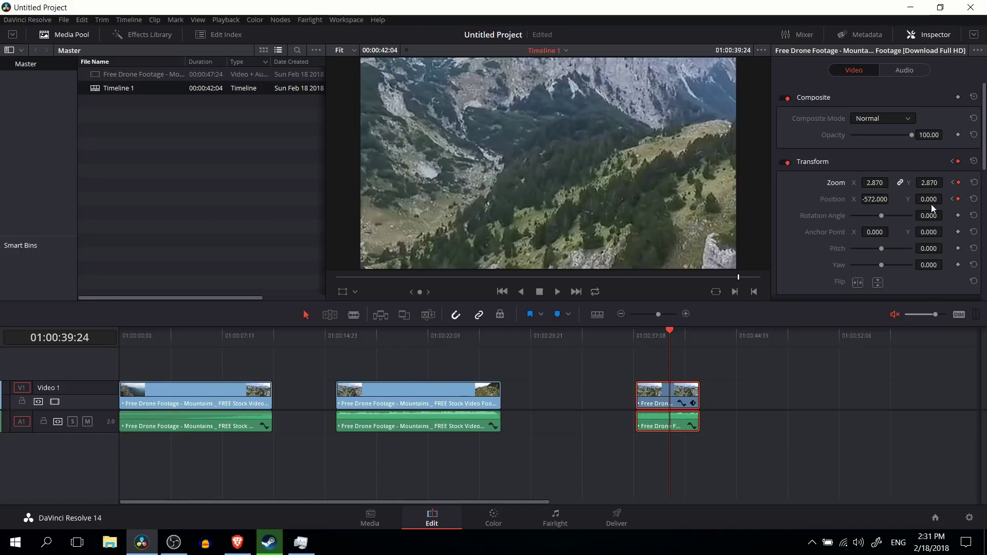
drag(930, 204, 730, 205)
mouse_move(875, 199)
mouse_down()
mouse_move(333, 199)
mouse_move(915, 199)
mouse_move(881, 199)
mouse_up()
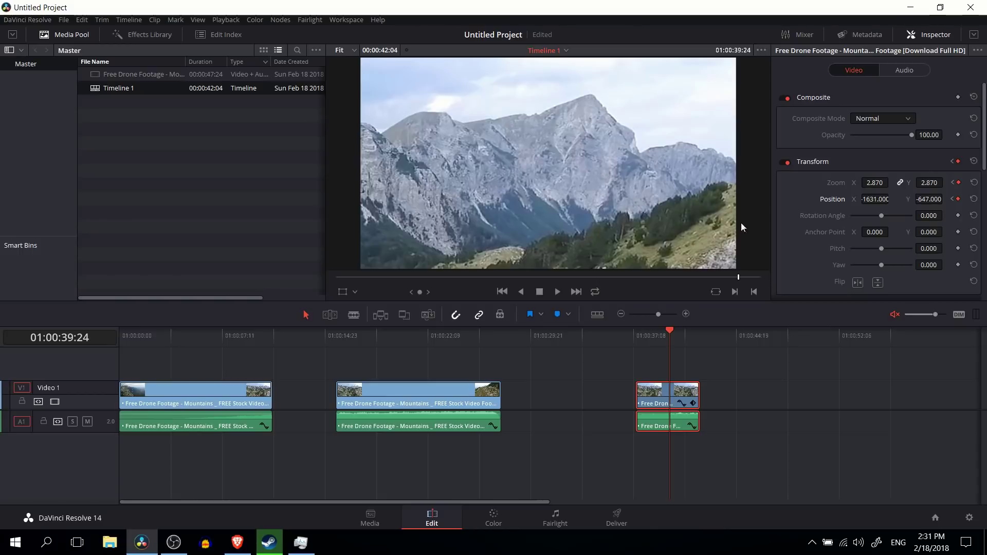
drag(670, 333, 637, 333)
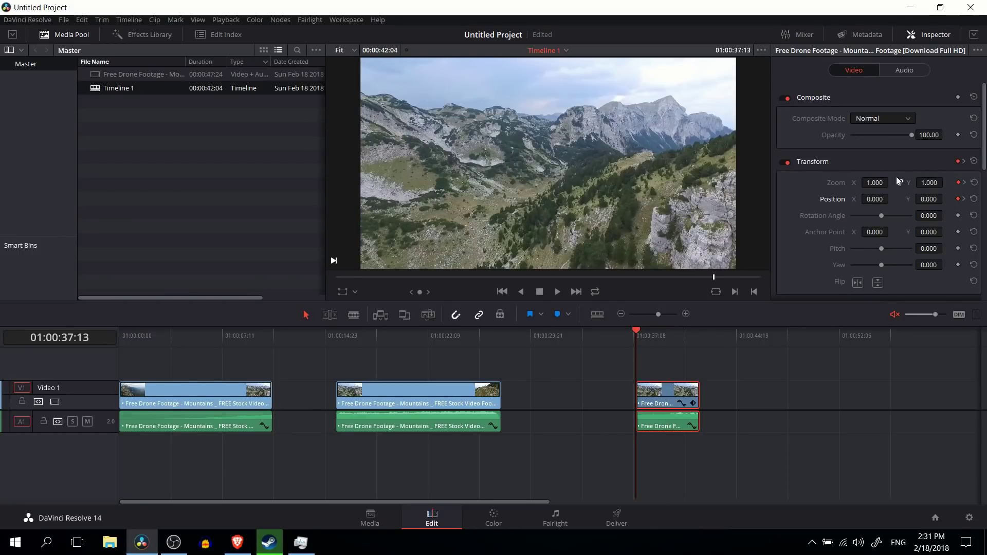
drag(640, 338, 654, 331)
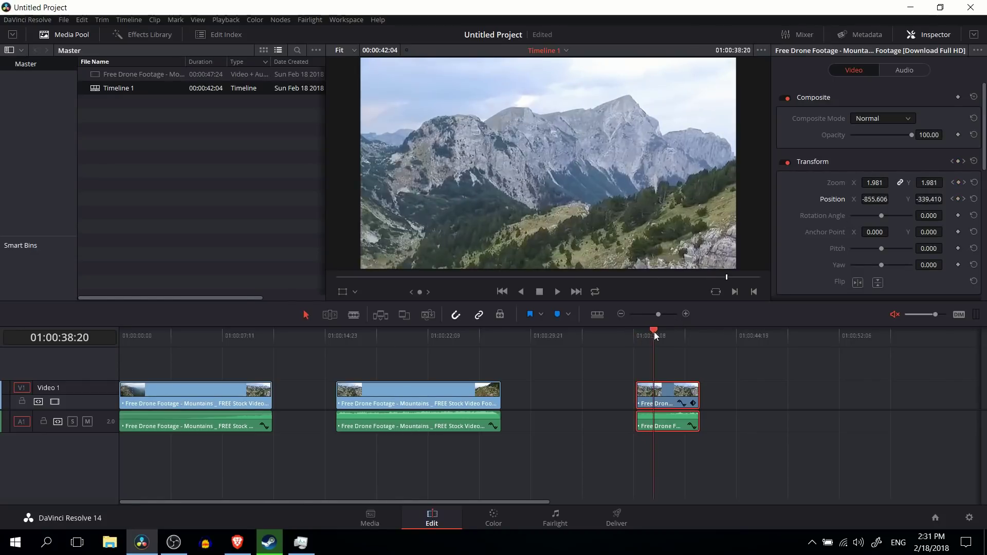
click(964, 183)
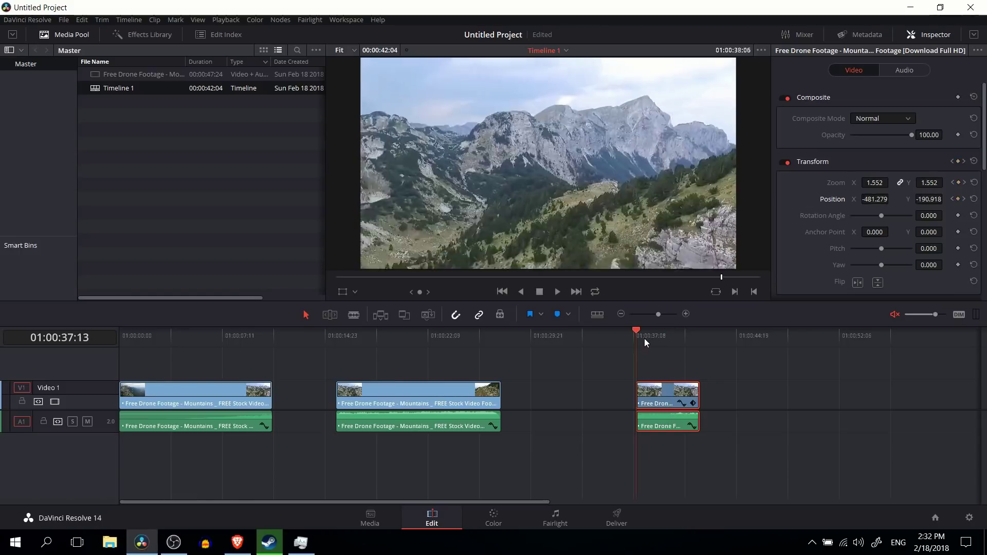
click(558, 292)
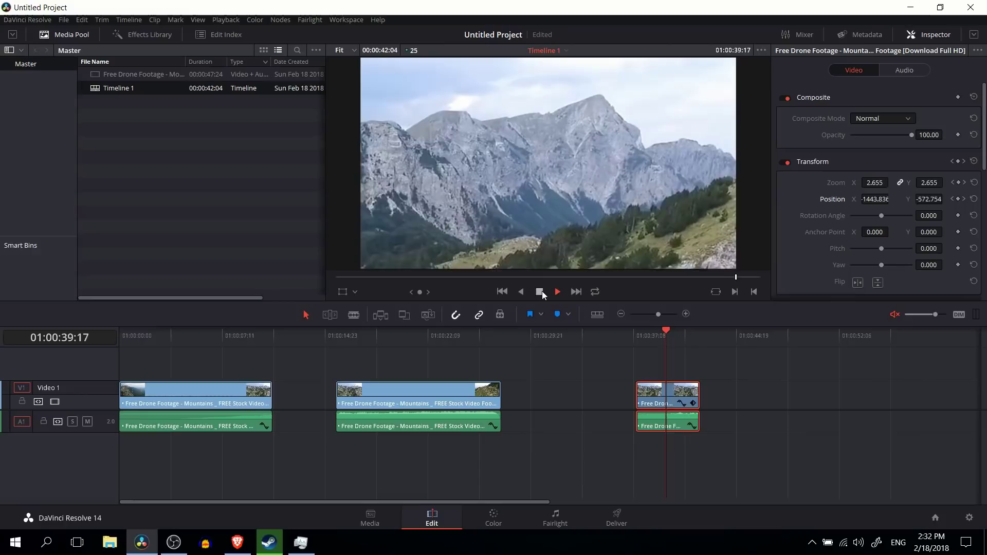
click(540, 291)
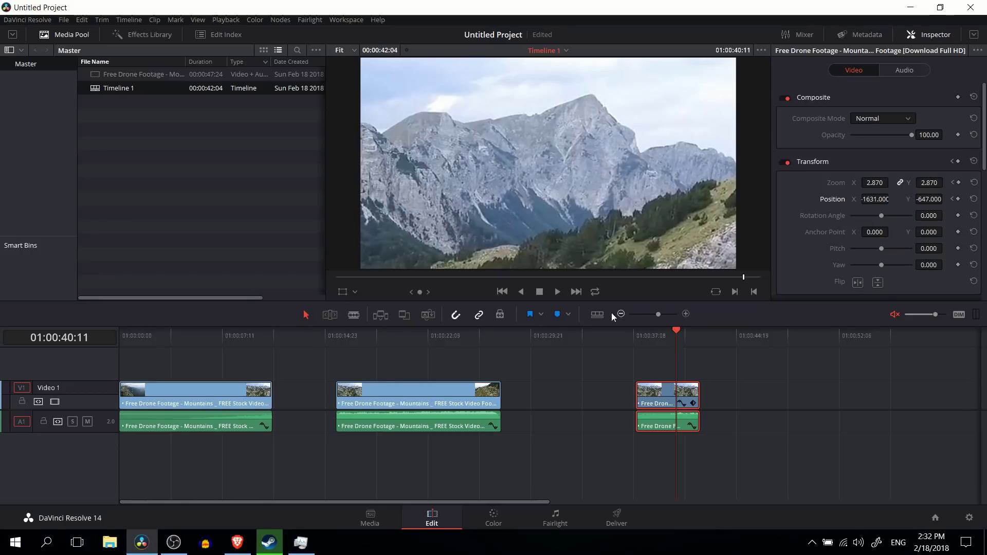
Play back the zoom from 01:00:38:21 and return to the 01:00:39:24 keyframe
click(560, 295)
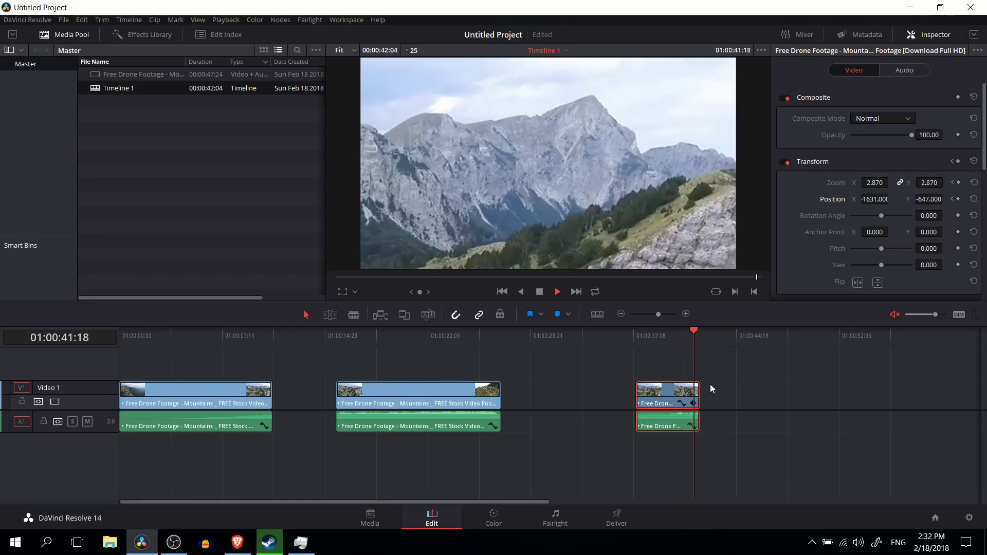
drag(675, 333, 654, 334)
click(556, 292)
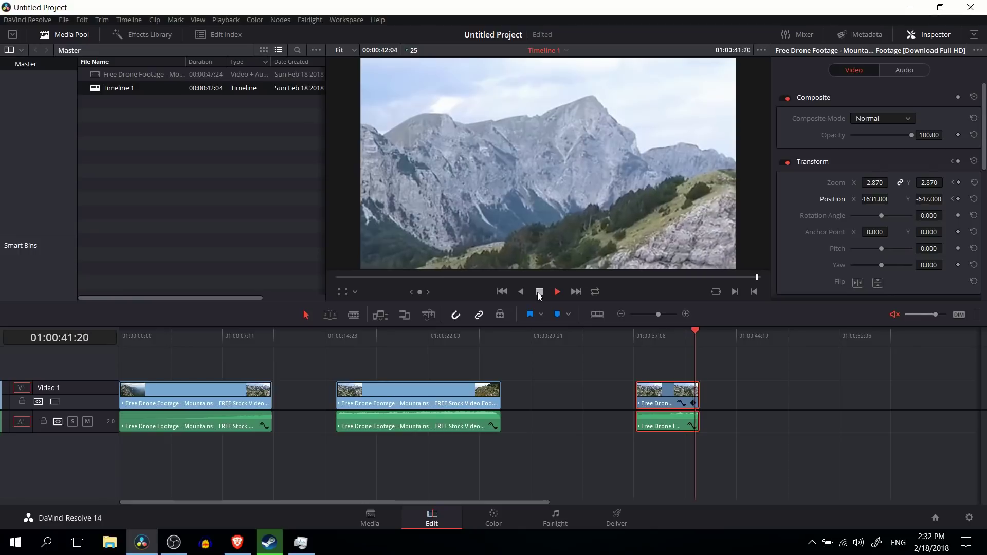
click(952, 183)
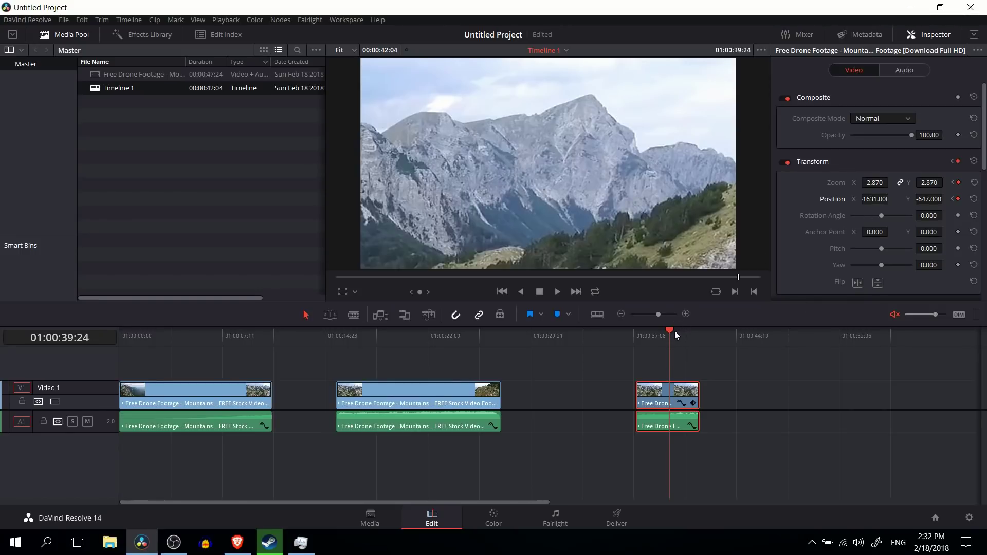
At 01:00:40:08, keyframe Zoom 1 and Position X 0, Y 0 to snap back out
drag(670, 332, 674, 332)
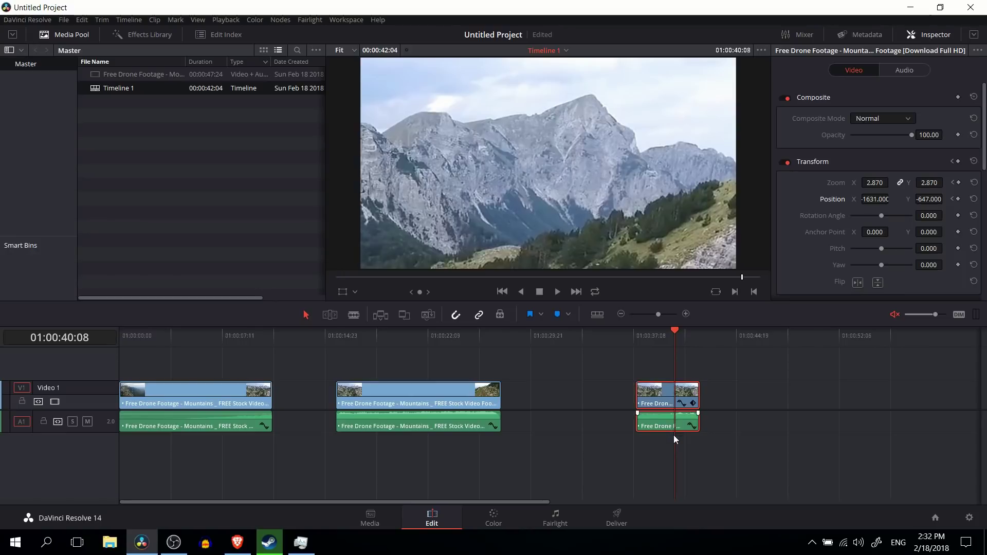
click(874, 182)
text(1)
click(883, 199)
text(0)
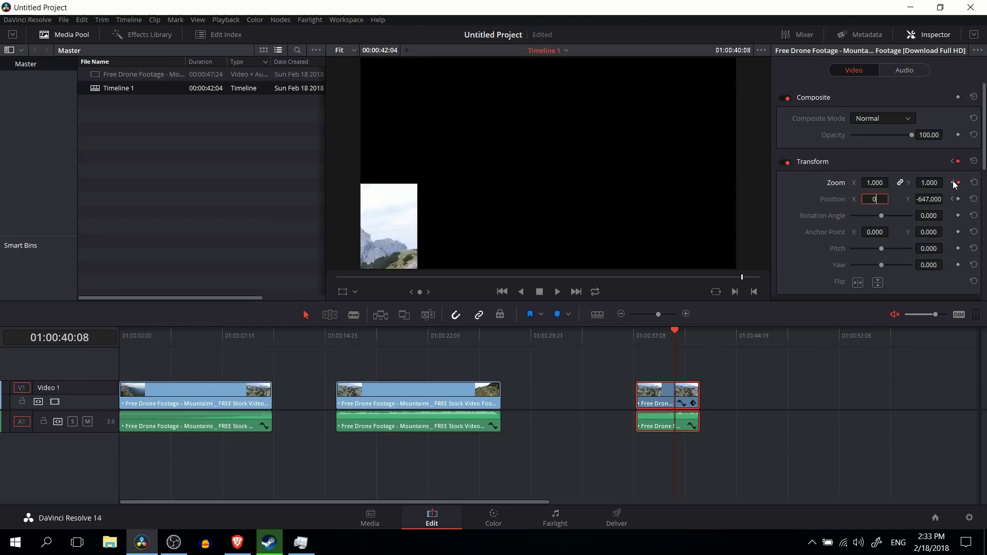
key(Return)
click(929, 200)
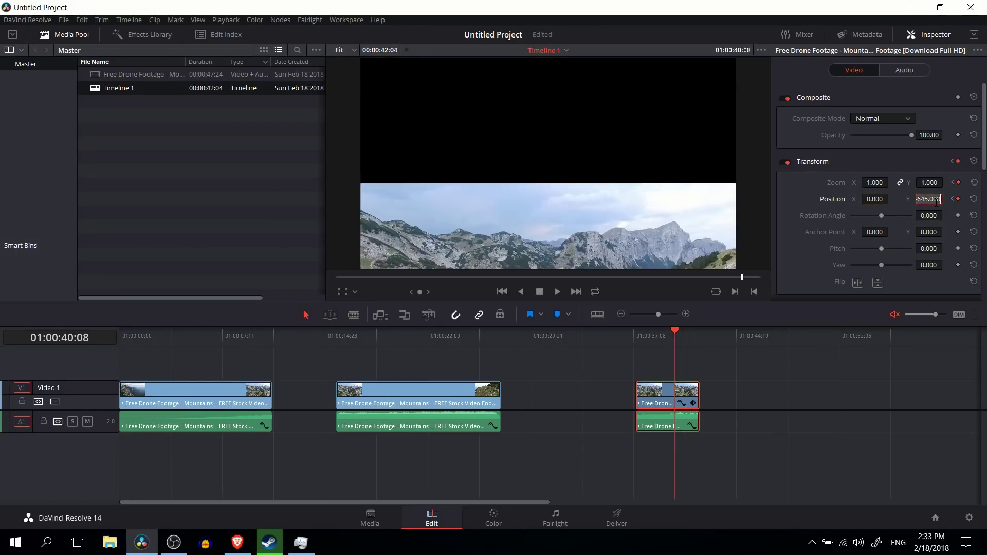
text(0)
key(Return)
drag(664, 335, 637, 334)
Revise the 01:00:40:08 keyframe to Zoom 1.410 and Position X -366, then replay from 01:00:37:13
click(559, 292)
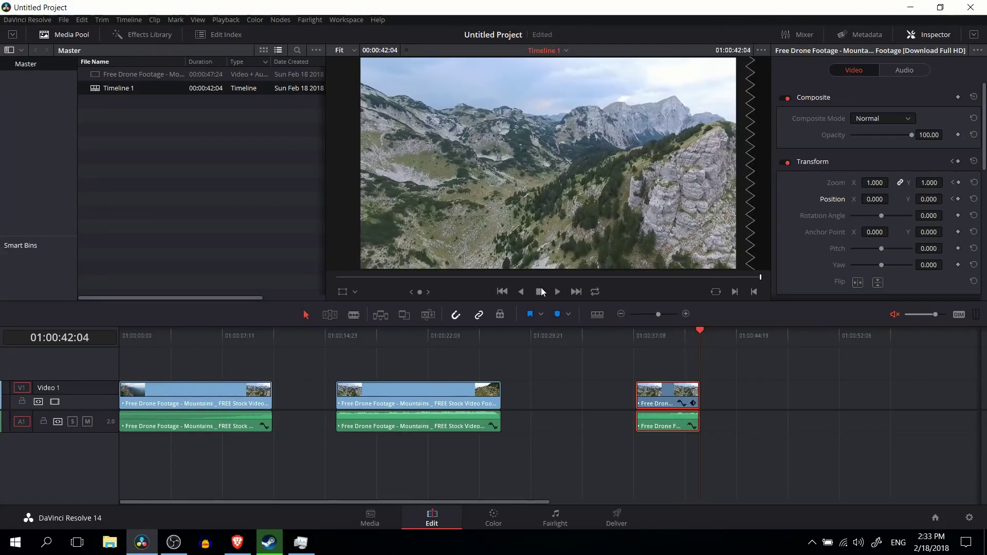
drag(676, 338, 679, 337)
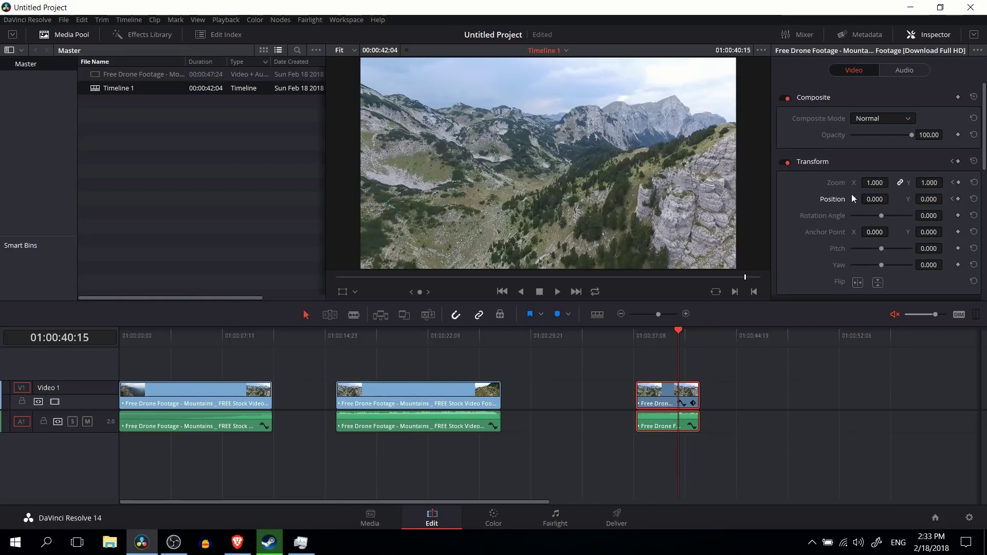
drag(680, 338, 674, 338)
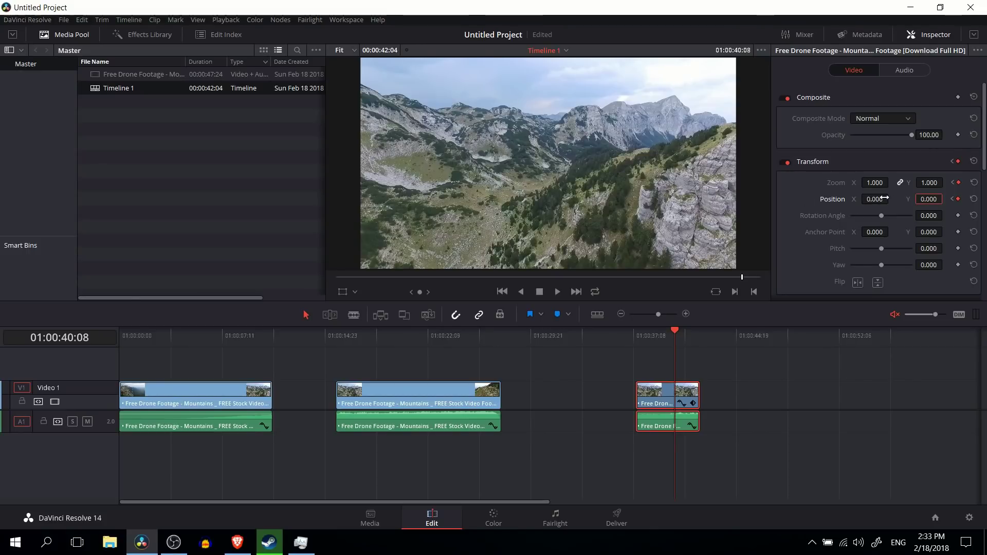
mouse_move(885, 199)
mouse_down()
mouse_move(853, 199)
mouse_move(883, 194)
mouse_up()
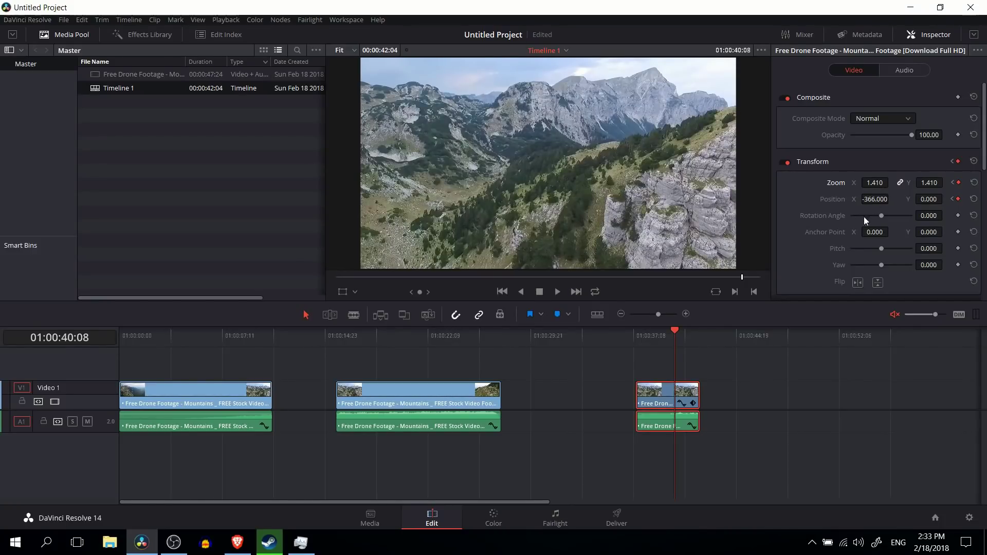
click(635, 335)
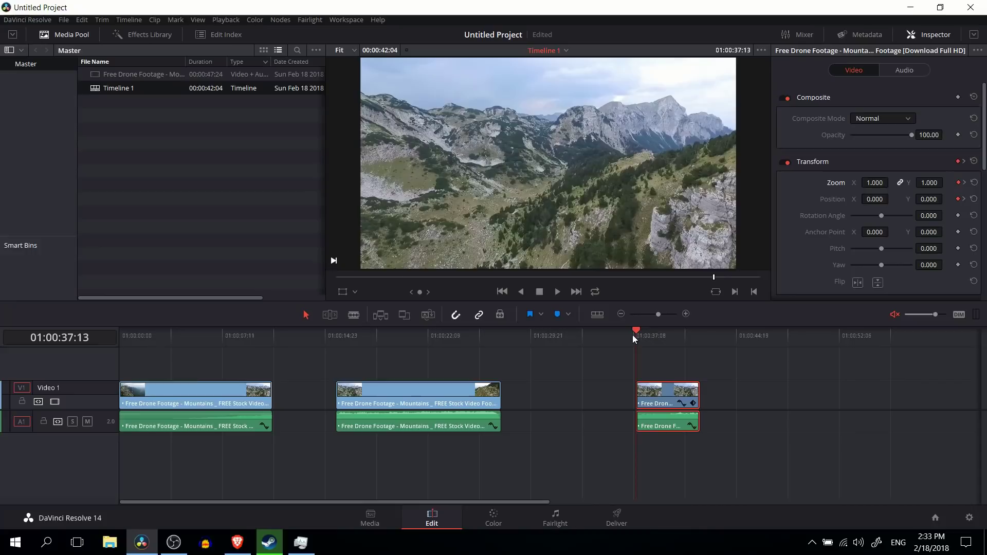
click(557, 291)
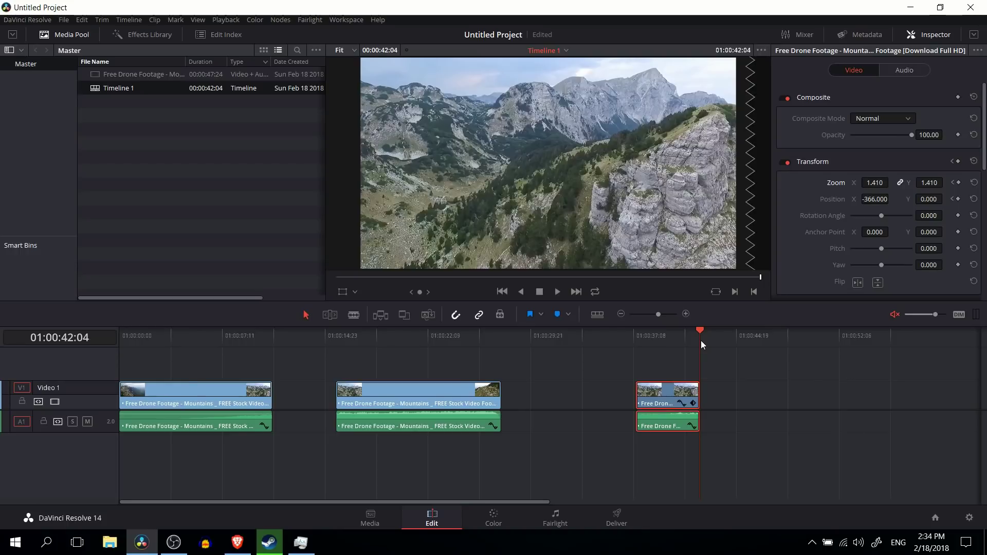
Snap the middle drone piece right after the keyframed clip, starting at 01:00:42:04
drag(440, 396, 803, 399)
click(716, 333)
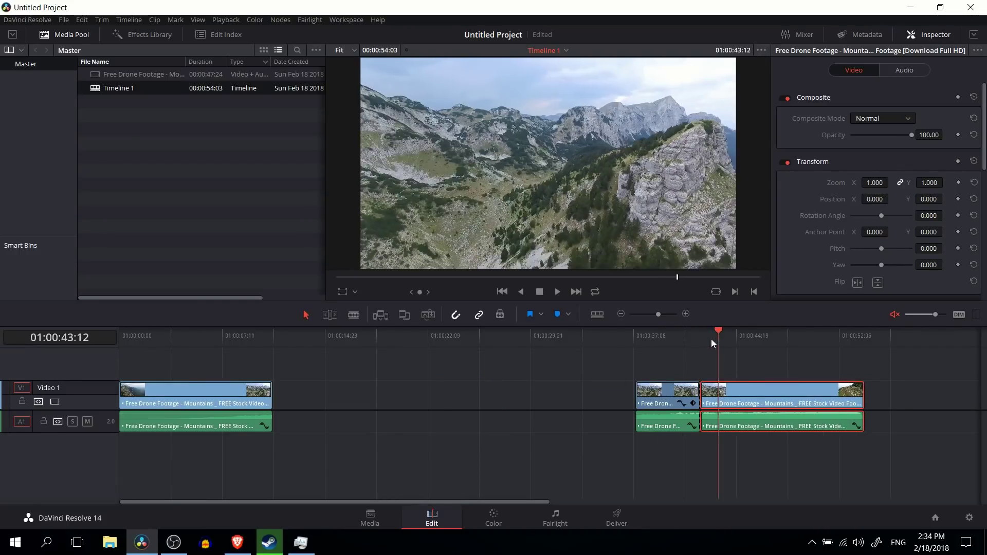
key(Up)
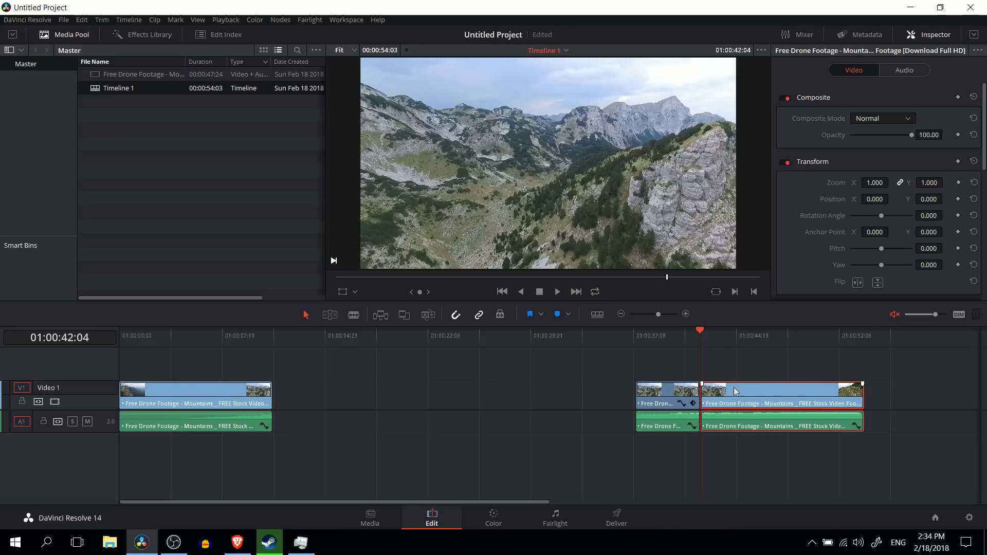
Scrub through the moved piece, then play back across the join from about 01:00:40:17
click(772, 342)
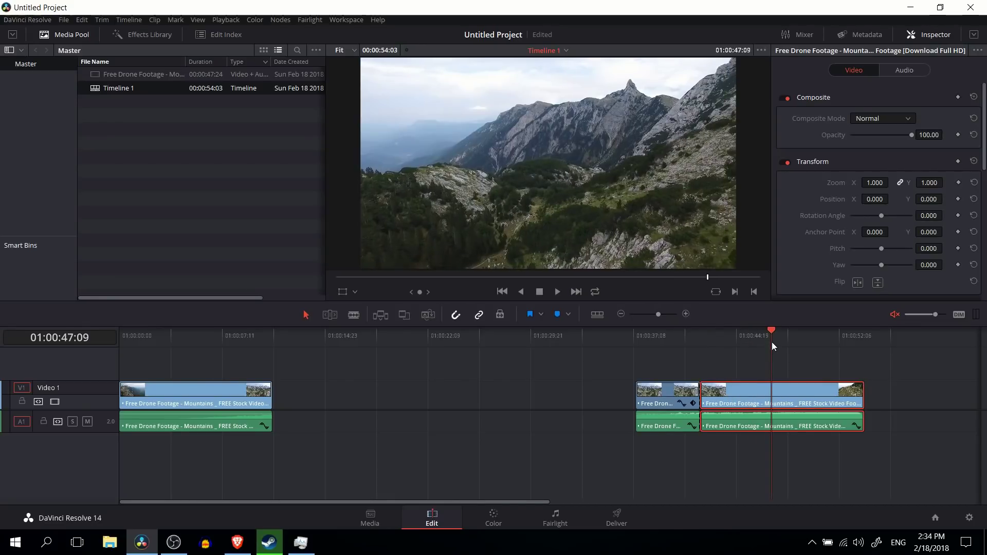
click(726, 337)
click(703, 337)
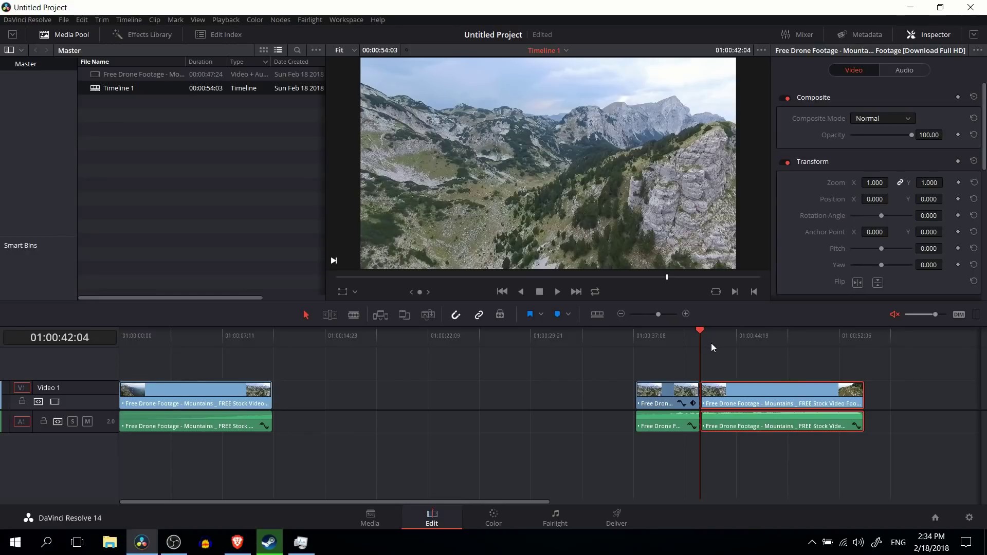
click(747, 333)
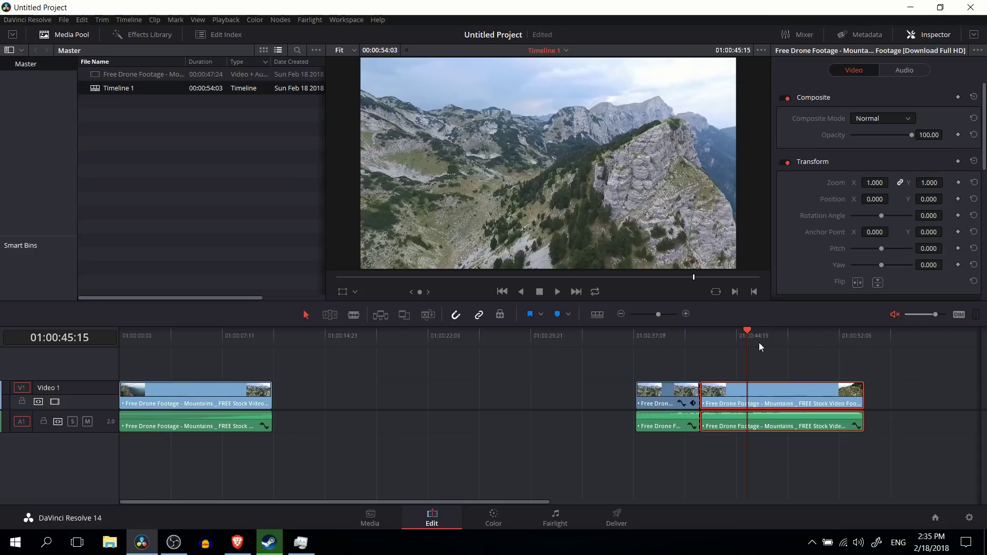
drag(747, 332, 634, 332)
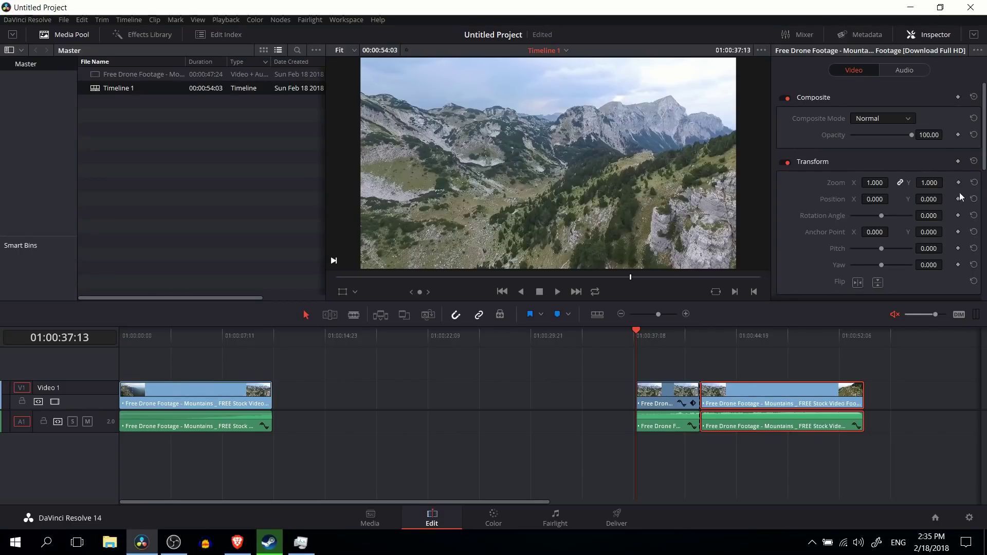
click(557, 292)
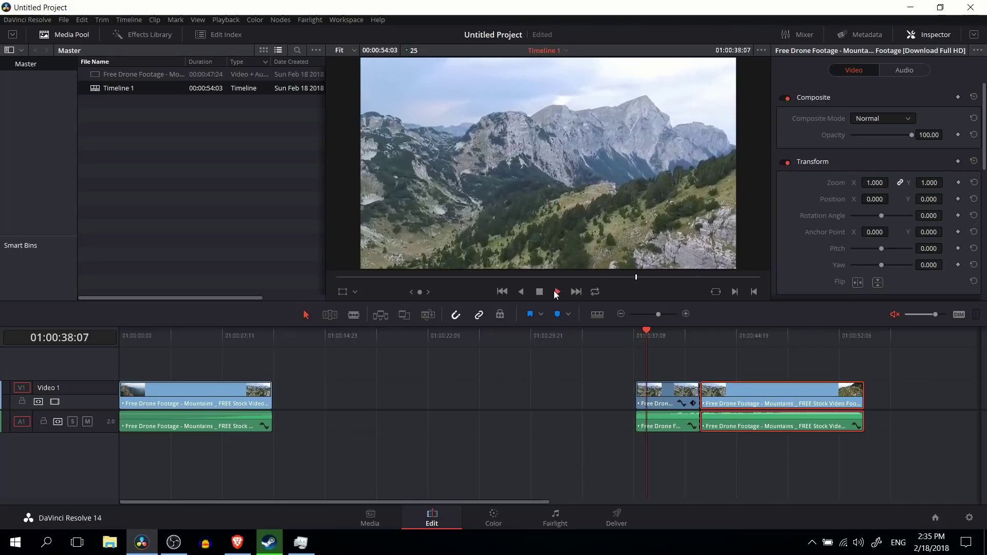